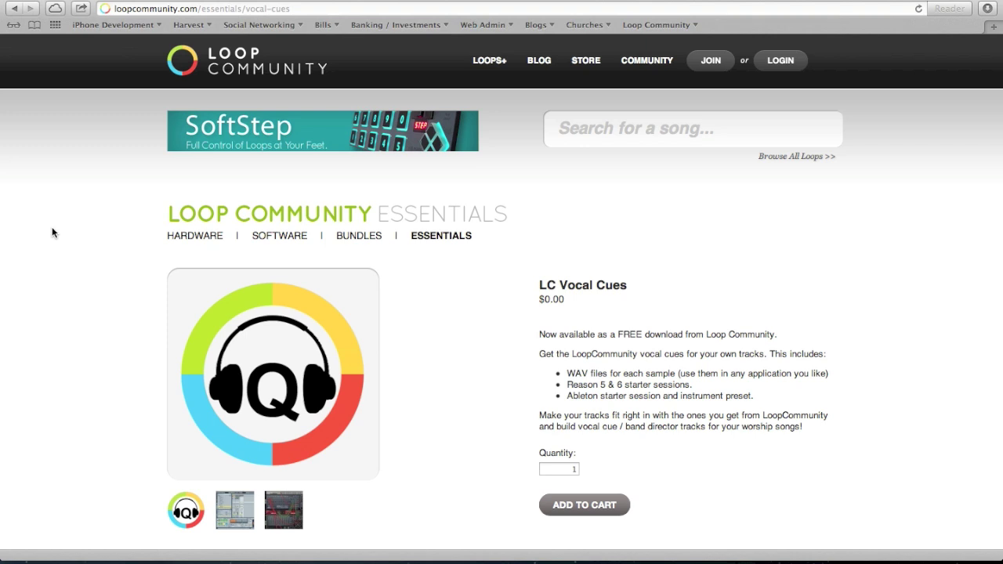
Extract Cues.zip on the desktop and open the resulting Cues folder to show its Ableton, Reason and WAV subfolders.
{"action": "scroll", "coordinate": [52, 229], "scroll_direction": "down", "scroll_amount": 2}
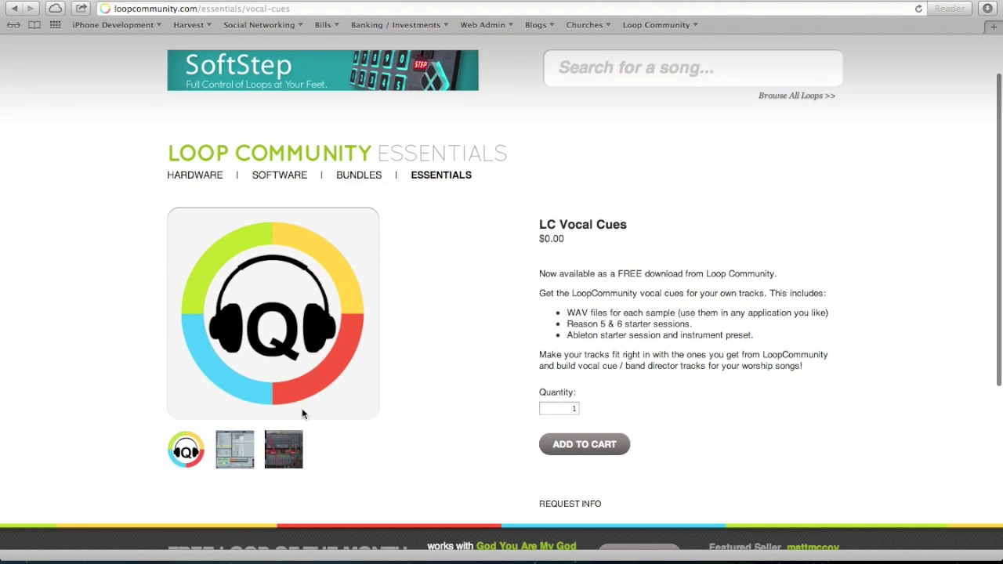
{"action": "scroll", "coordinate": [415, 251], "scroll_direction": "up", "scroll_amount": 2}
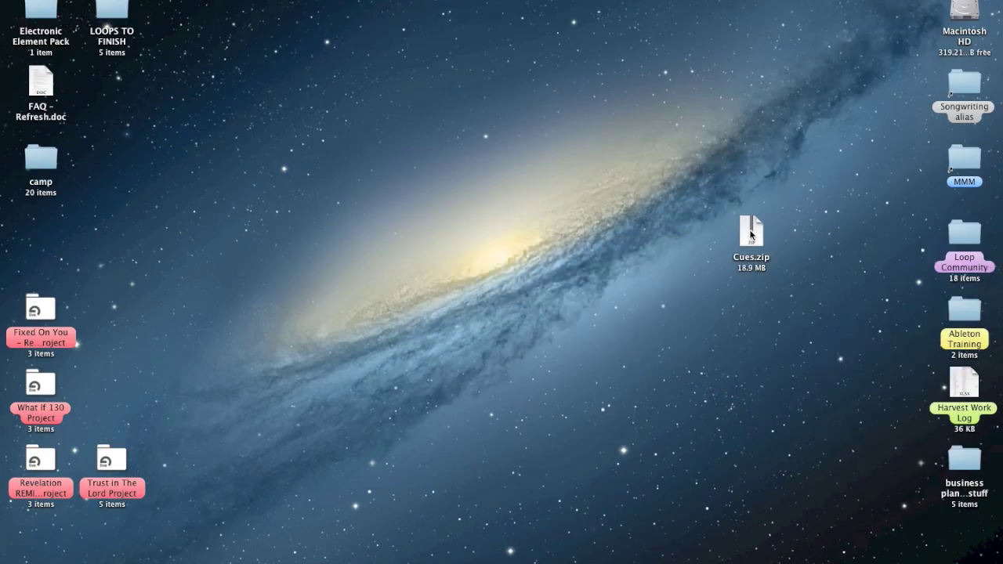
{"action": "double_click", "coordinate": [751, 233]}
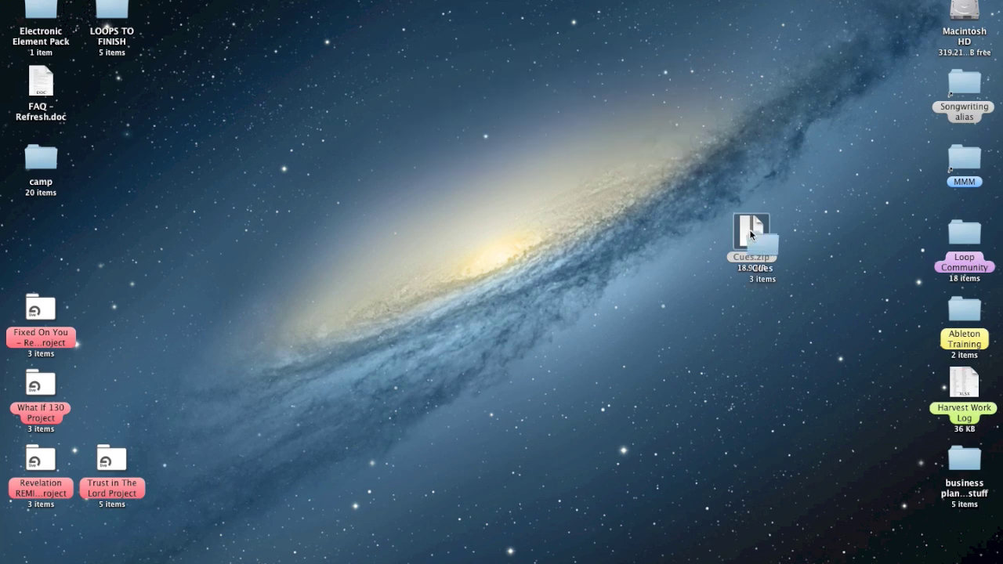
{"action": "left_click_drag", "start_coordinate": [755, 241], "coordinate": [750, 304]}
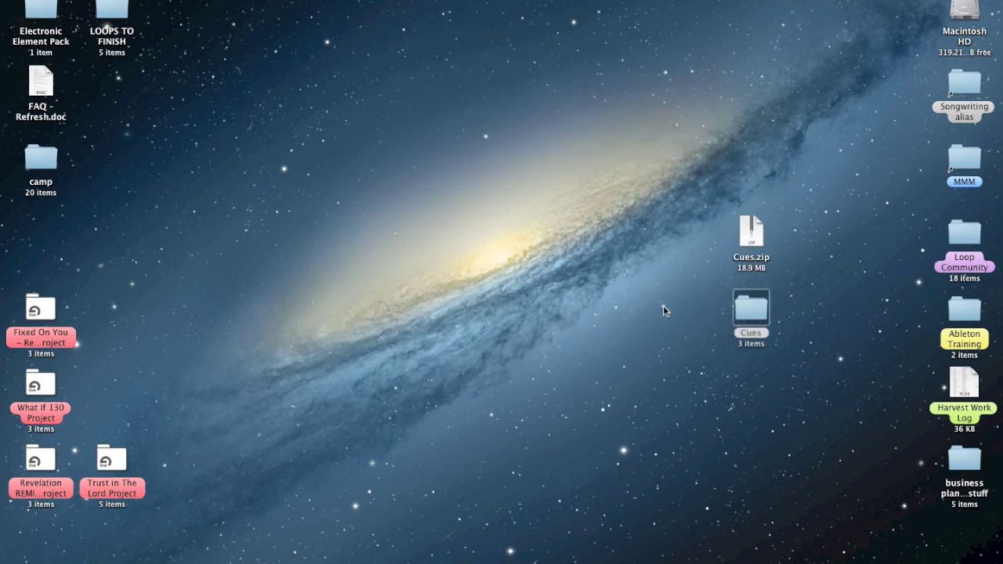
{"action": "left_click", "coordinate": [757, 308]}
{"action": "double_click", "coordinate": [756, 308]}
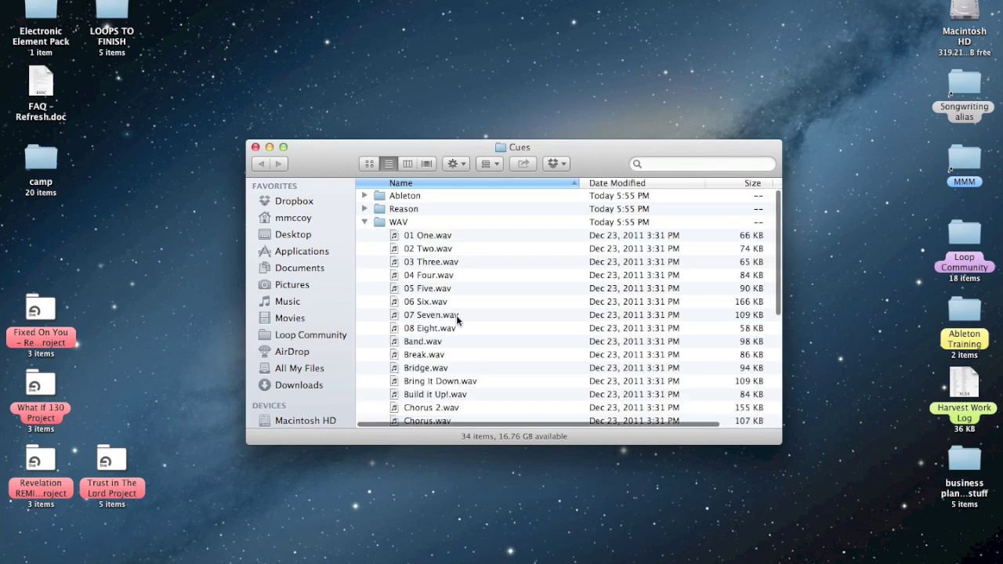
Collapse WAV, peek into Reason, then expand Ableton and select LC Ableton Cues.alp.
{"action": "scroll", "coordinate": [456, 315], "scroll_direction": "down", "scroll_amount": 5}
{"action": "scroll", "coordinate": [457, 196], "scroll_direction": "up", "scroll_amount": 5}
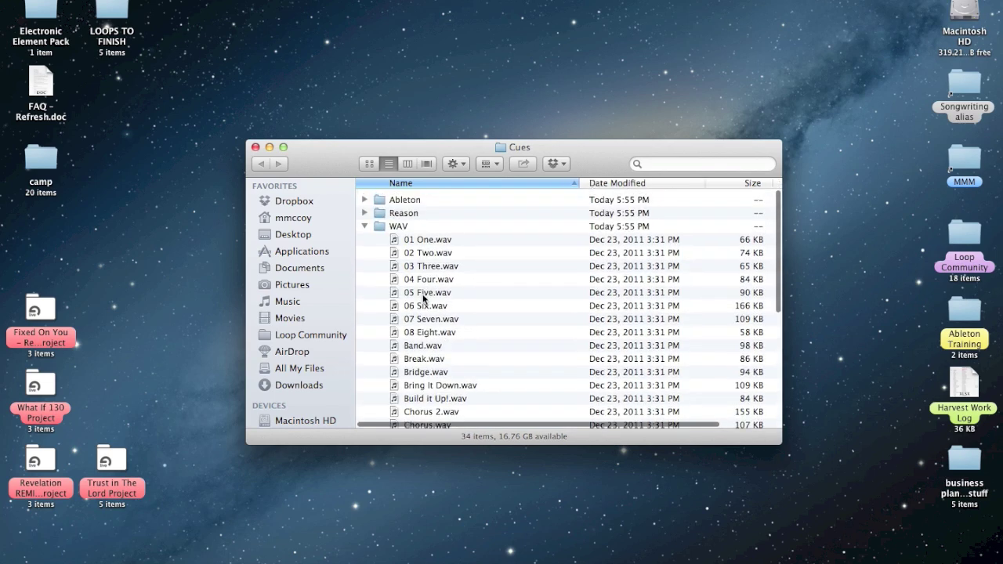
{"action": "left_click", "coordinate": [366, 222]}
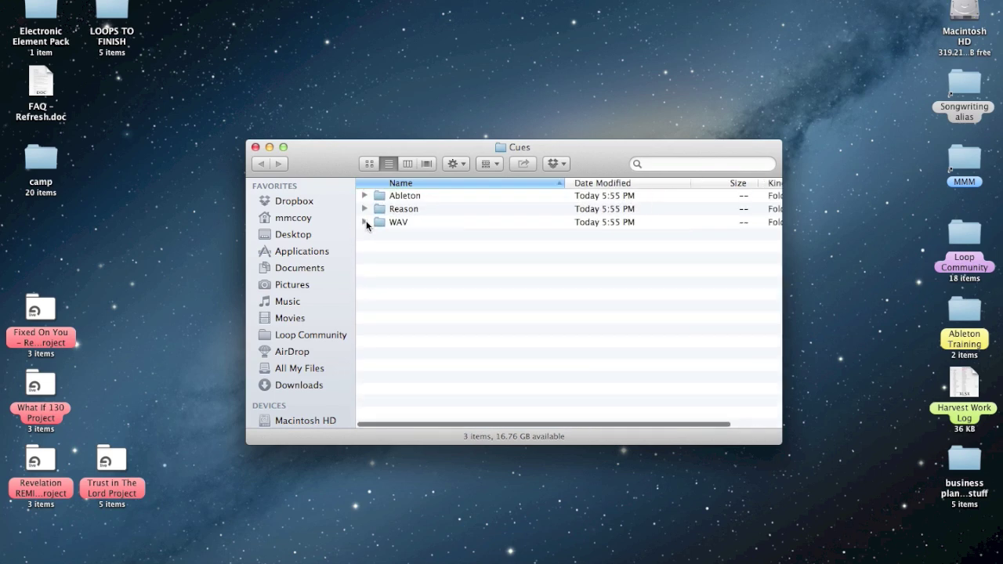
{"action": "left_click", "coordinate": [365, 209]}
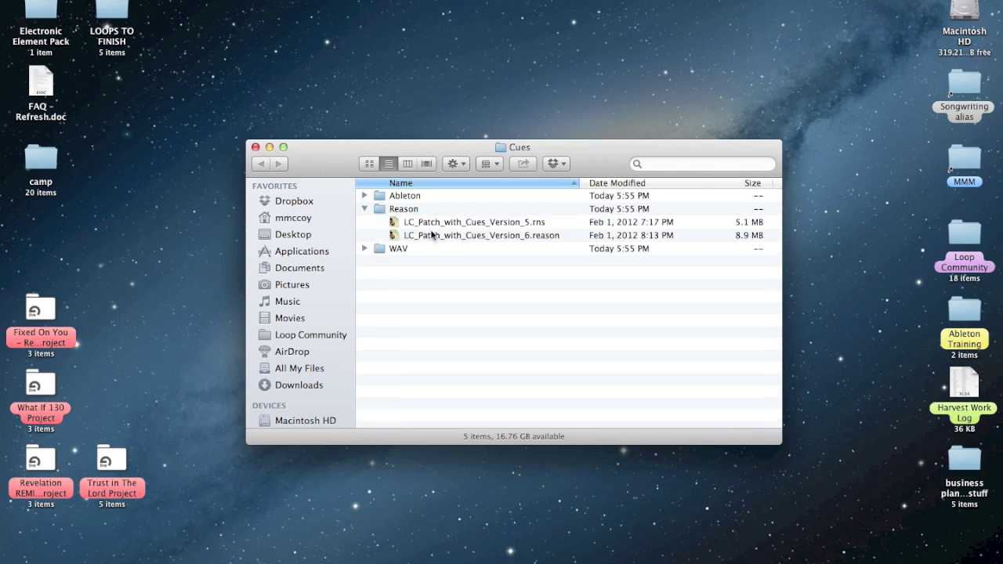
{"action": "left_click", "coordinate": [365, 209]}
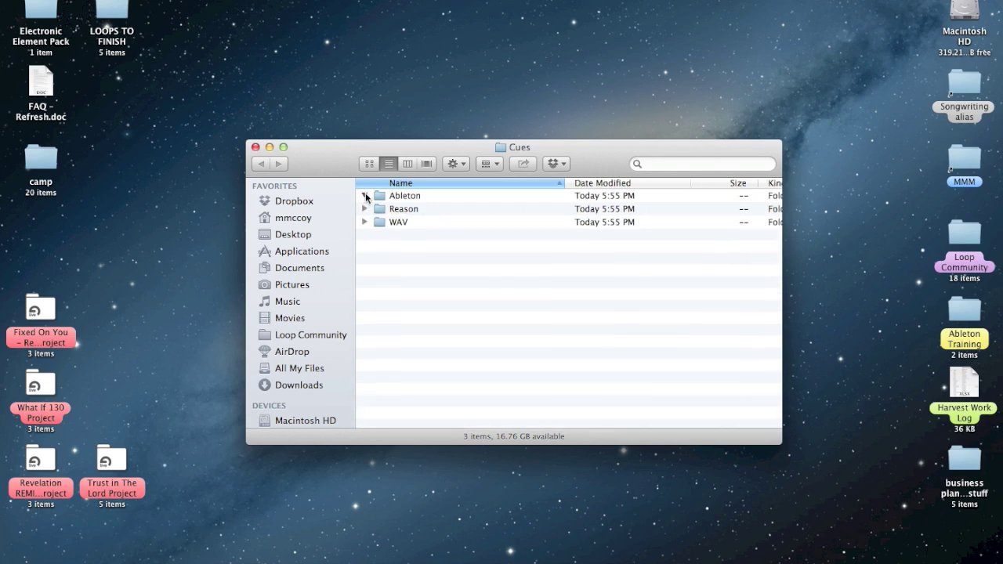
{"action": "left_click", "coordinate": [365, 195]}
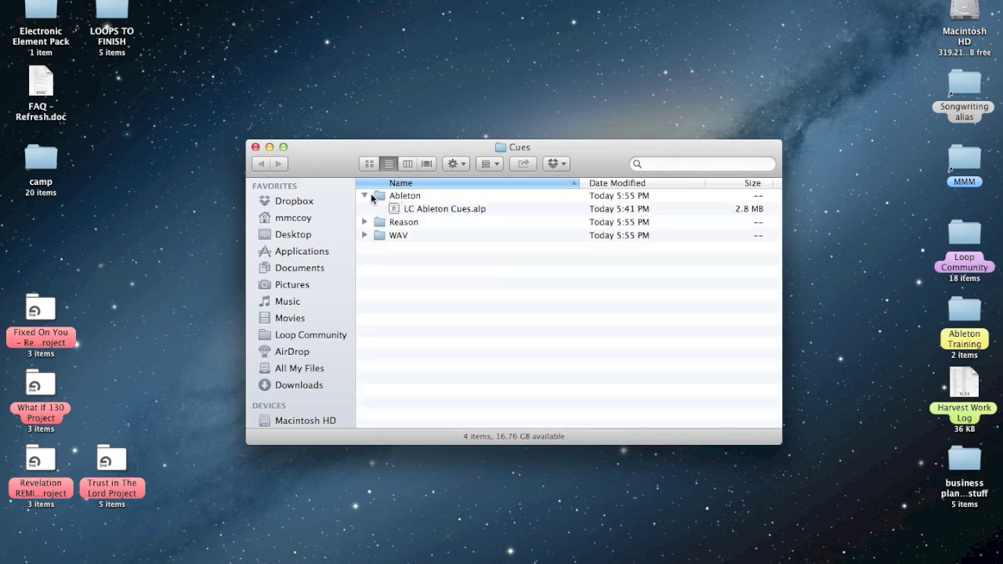
{"action": "left_click", "coordinate": [424, 206]}
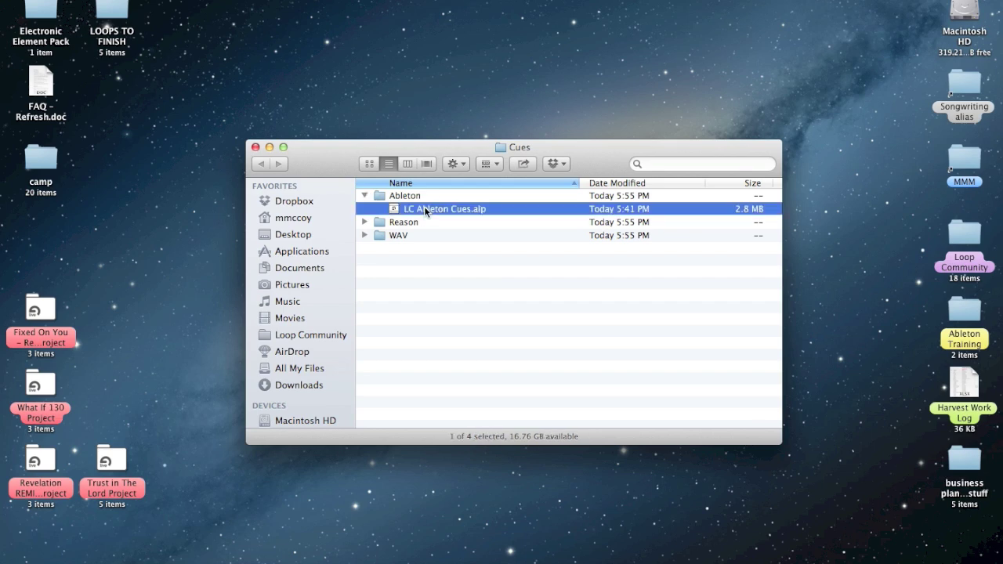
Install the LC Ableton Cues Live Pack into the Music > Loops folder.
{"action": "double_click", "coordinate": [424, 206]}
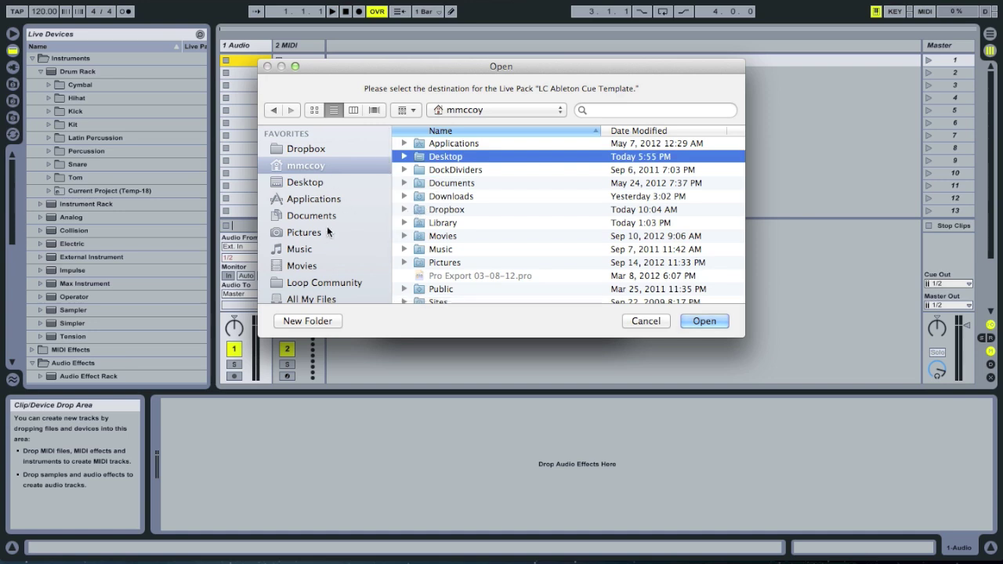
{"action": "left_click", "coordinate": [302, 249]}
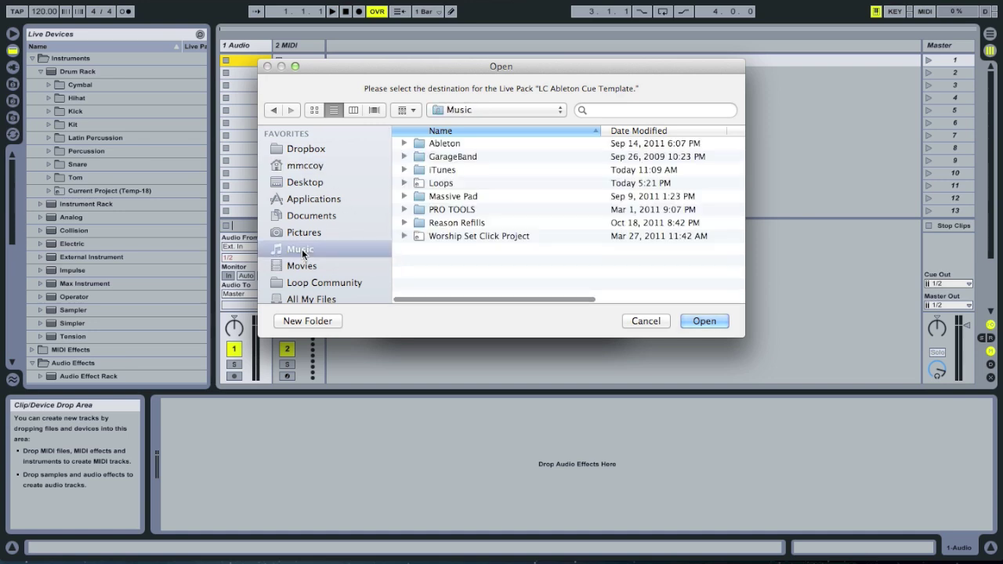
{"action": "left_click", "coordinate": [438, 183]}
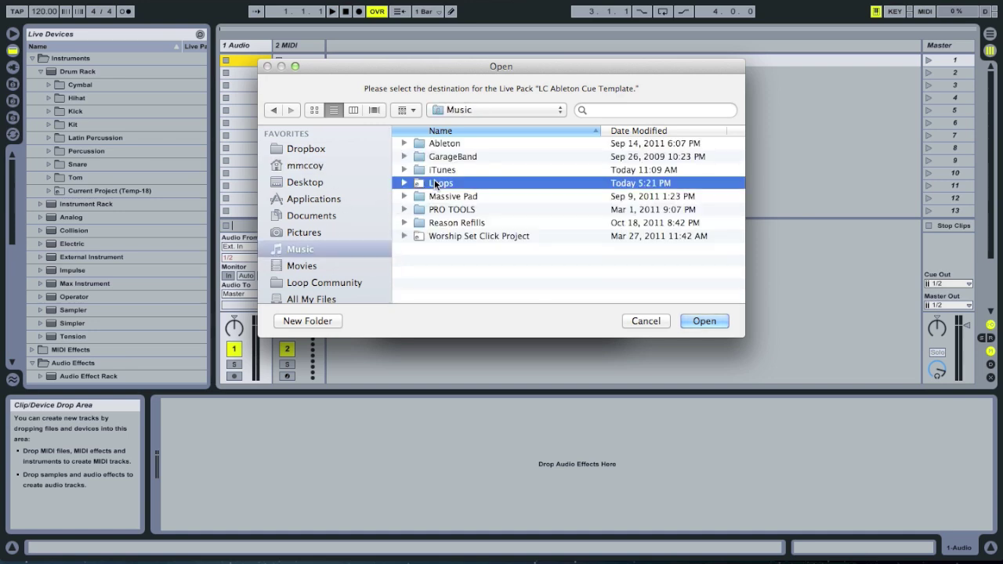
{"action": "double_click", "coordinate": [417, 186]}
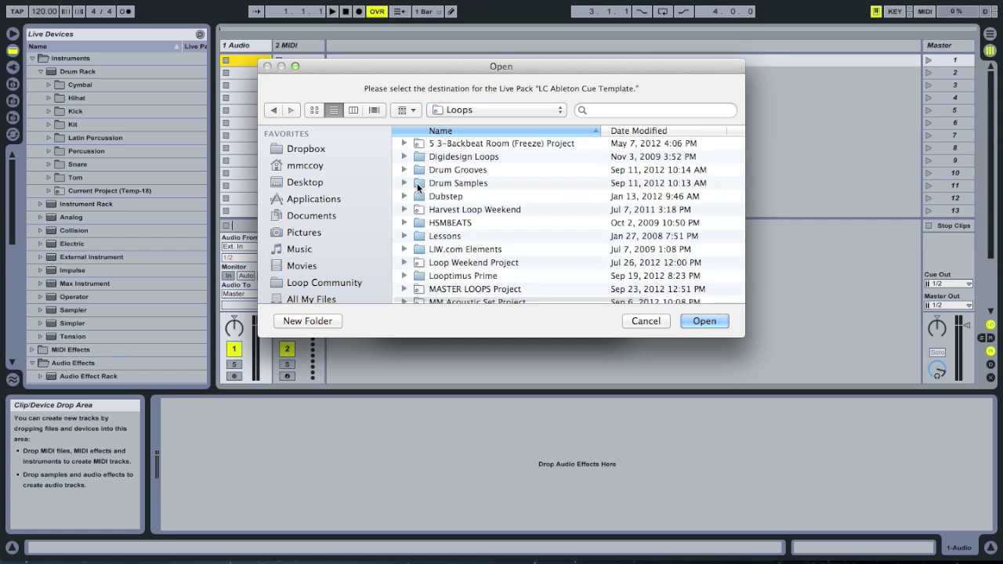
{"action": "left_click", "coordinate": [703, 320]}
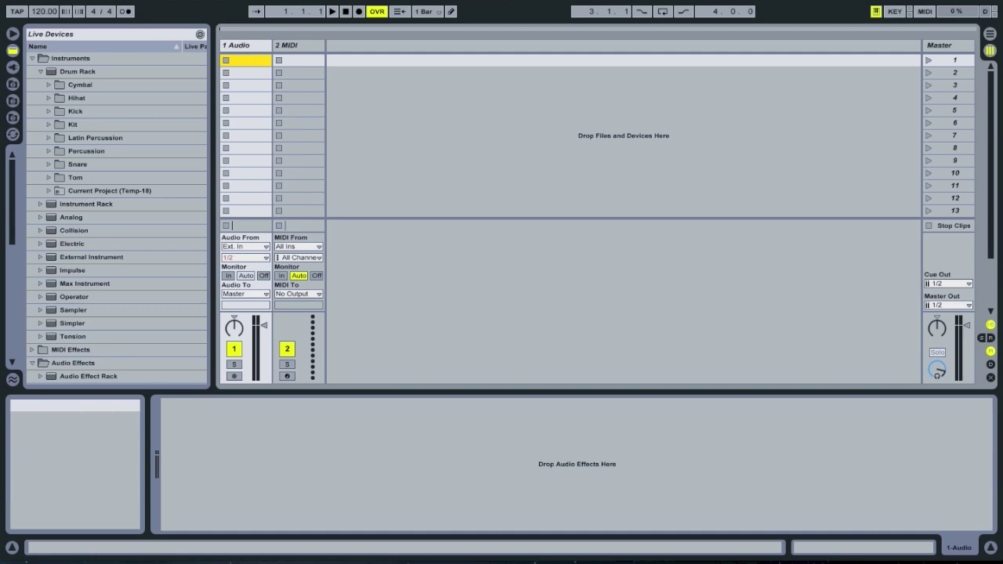
{"action": "left_click", "coordinate": [98, 2]}
Open Sample Cue Template.als from Music > Loops > LC Ableton Cue Template.
{"action": "left_click", "coordinate": [99, 11]}
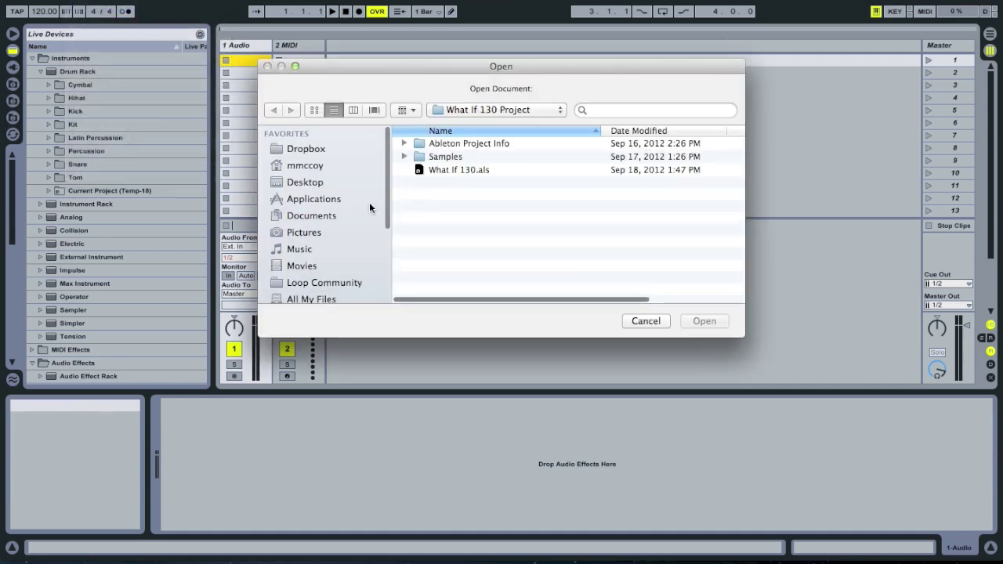
{"action": "left_click", "coordinate": [300, 250]}
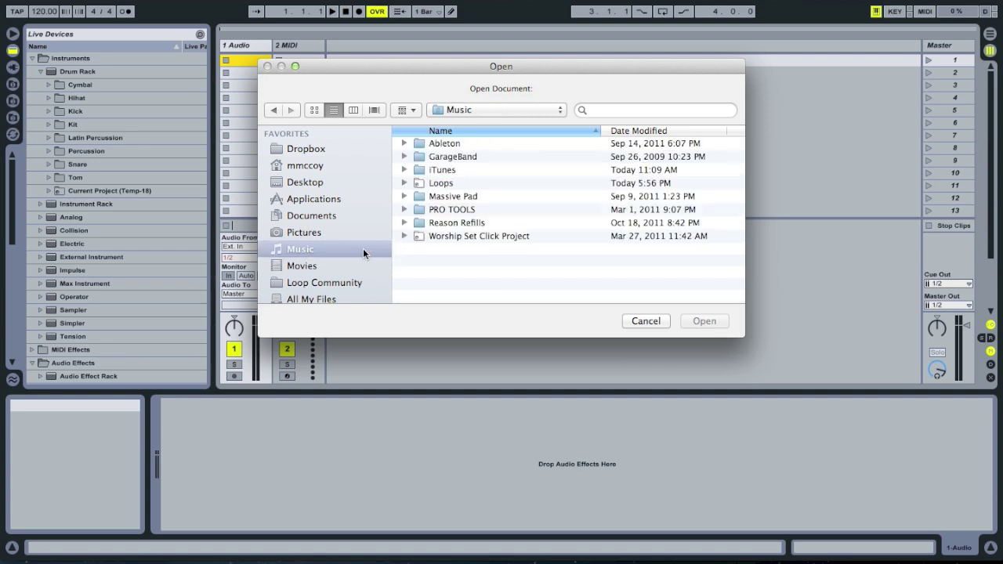
{"action": "double_click", "coordinate": [433, 185]}
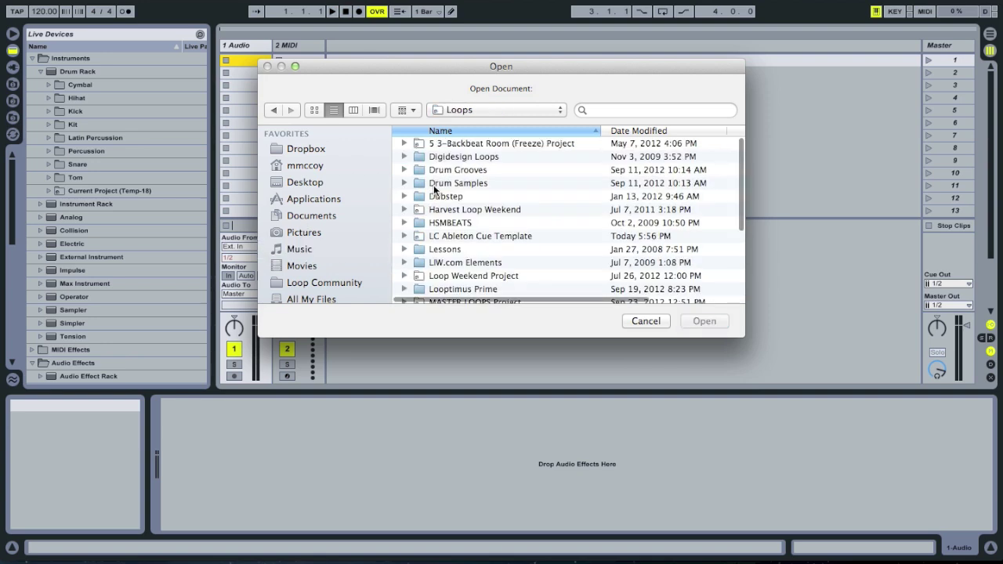
{"action": "scroll", "coordinate": [457, 266], "scroll_direction": "down", "scroll_amount": 1}
{"action": "scroll", "coordinate": [456, 262], "scroll_direction": "down", "scroll_amount": 3}
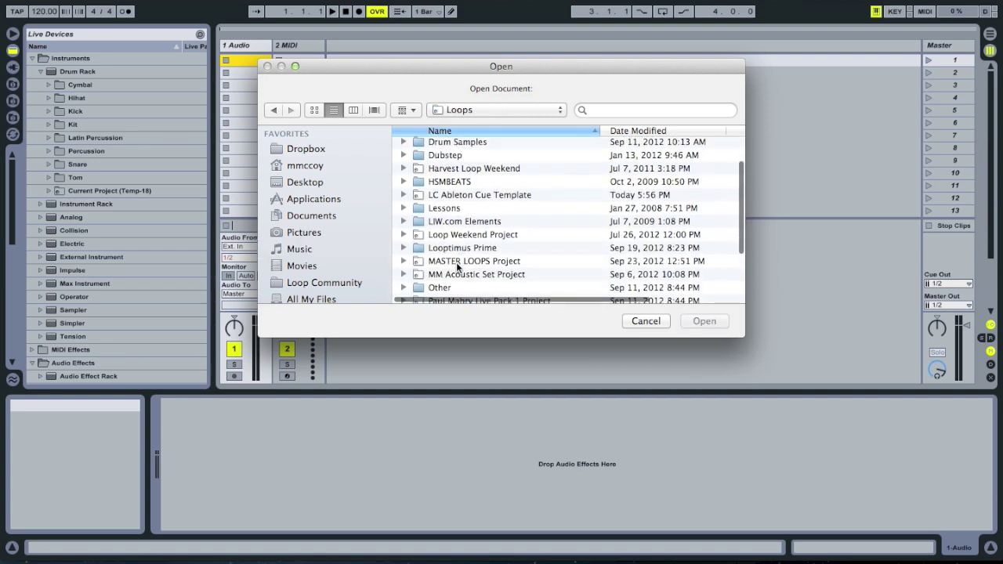
{"action": "double_click", "coordinate": [471, 191]}
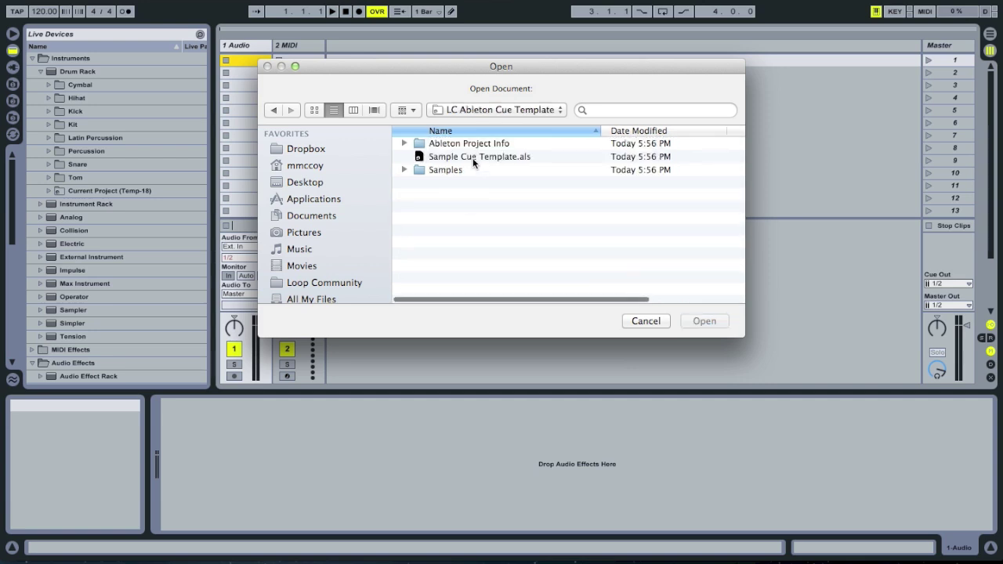
{"action": "double_click", "coordinate": [460, 156]}
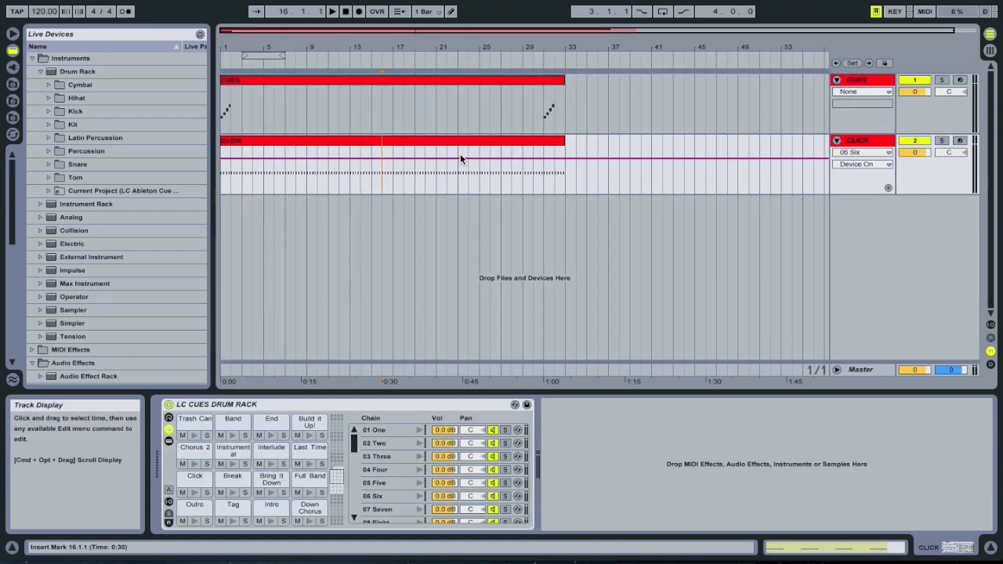
Play the set from bar 1, then stop playback.
{"action": "left_click", "coordinate": [346, 11]}
{"action": "left_click", "coordinate": [331, 11]}
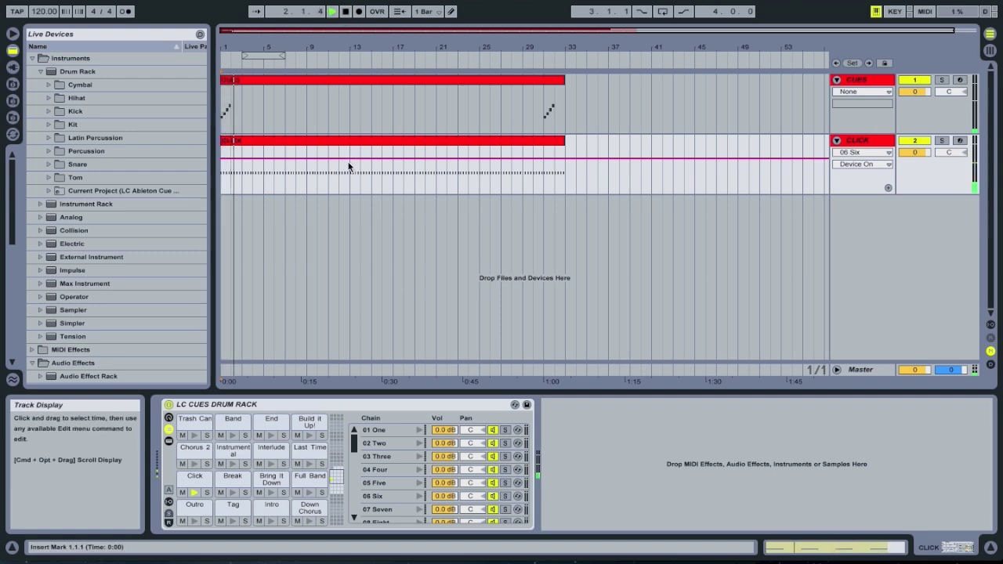
{"action": "key", "text": "space"}
Zoom the arrangement into the opening bars and select the CLICK clip.
{"action": "left_click", "coordinate": [857, 79]}
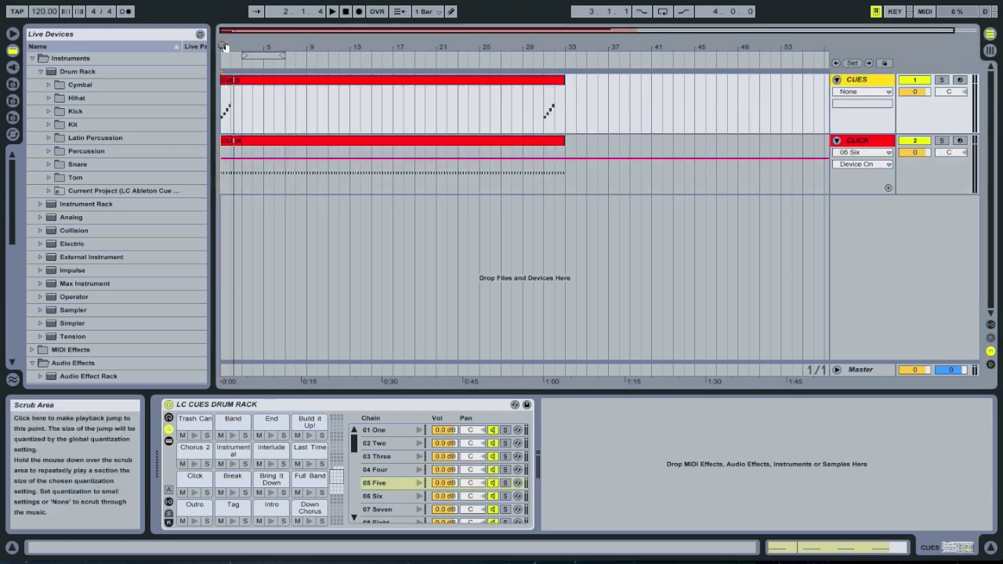
{"action": "left_click_drag", "start_coordinate": [227, 58], "coordinate": [226, 110]}
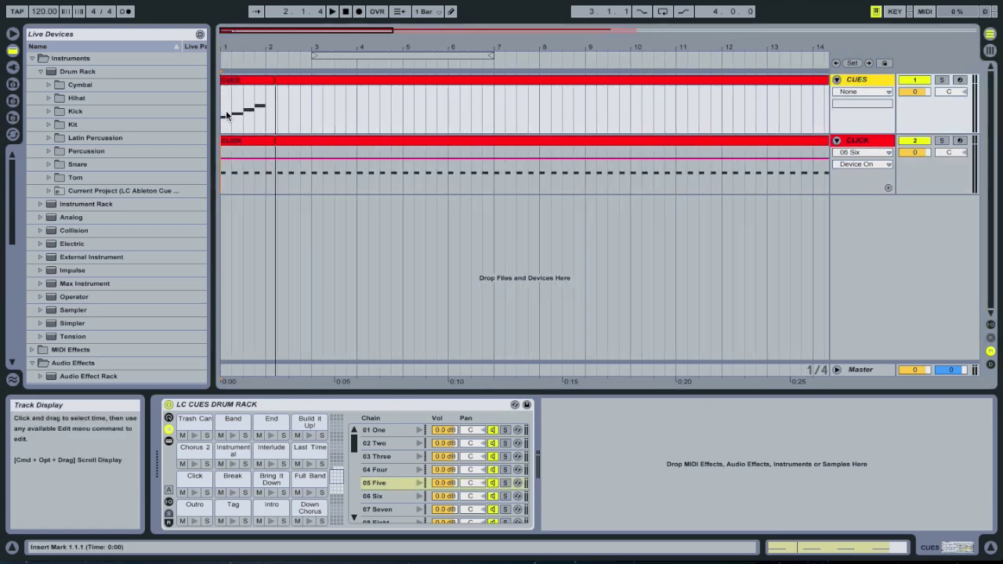
{"action": "left_click", "coordinate": [261, 145]}
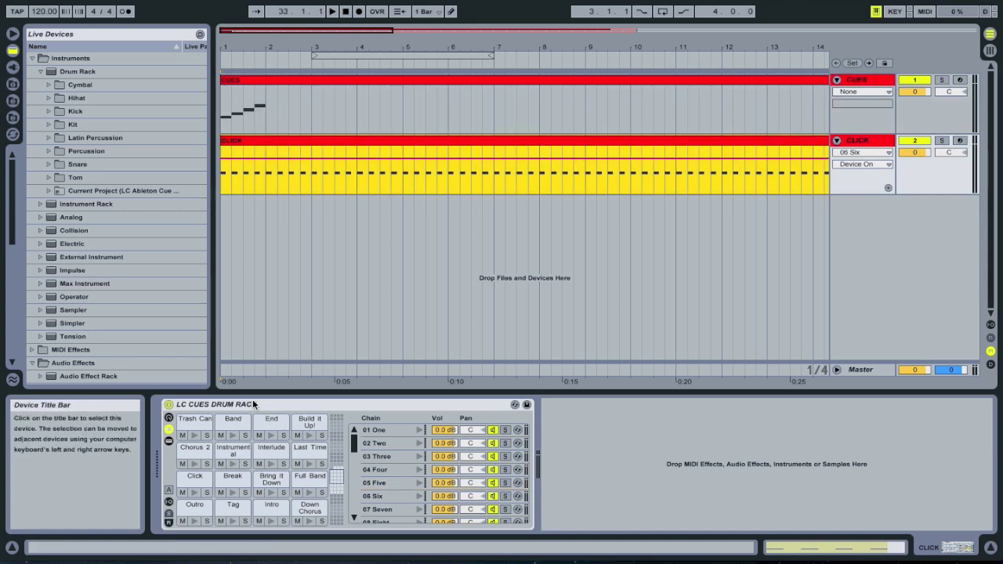
Preview the drum rack cue pads 02 Two through 06 Six.
{"action": "scroll", "coordinate": [219, 499], "scroll_direction": "down", "scroll_amount": 3}
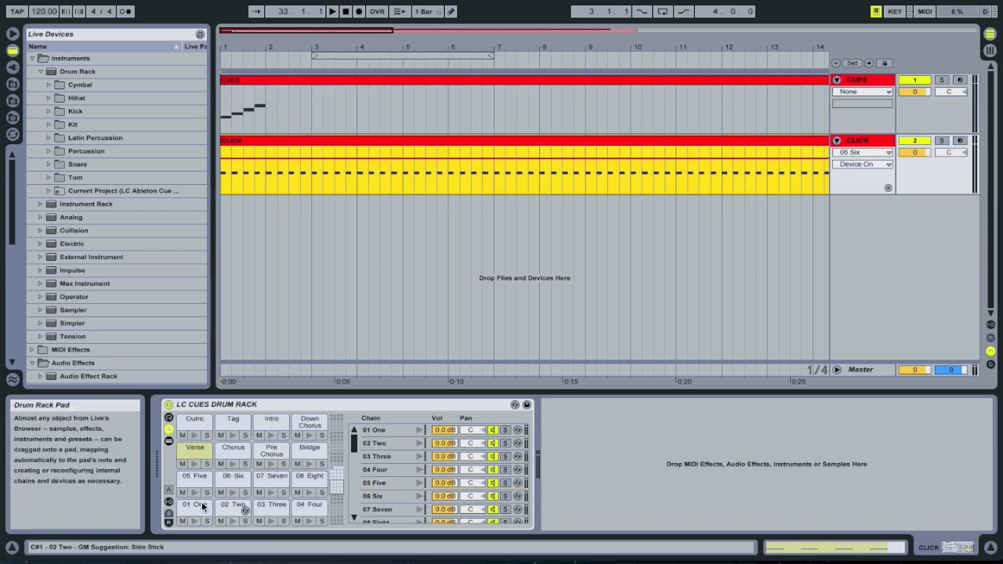
{"action": "left_click", "coordinate": [195, 520]}
{"action": "left_click", "coordinate": [232, 521]}
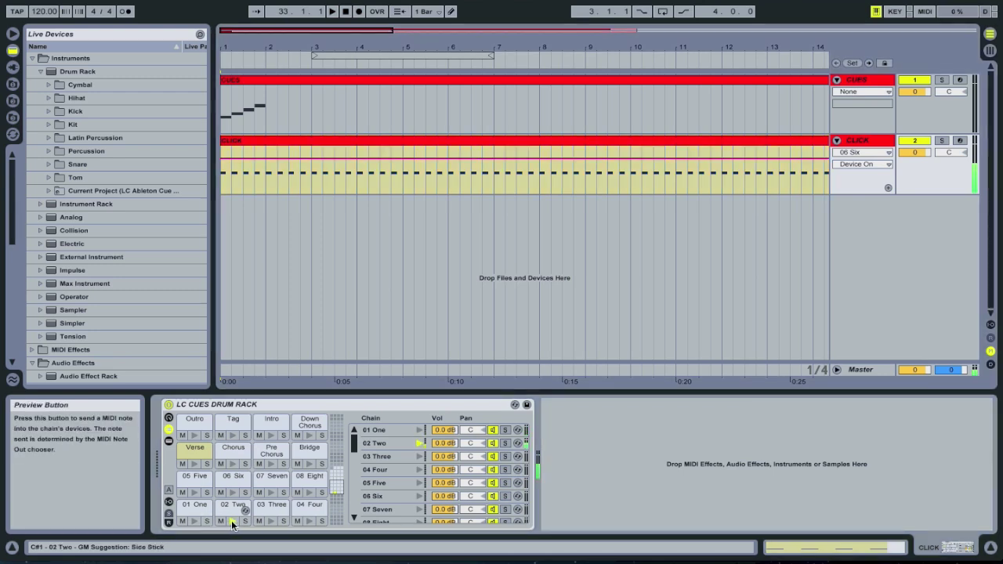
{"action": "left_click", "coordinate": [270, 521]}
{"action": "left_click", "coordinate": [308, 520]}
{"action": "left_click", "coordinate": [194, 492]}
{"action": "left_click", "coordinate": [233, 492]}
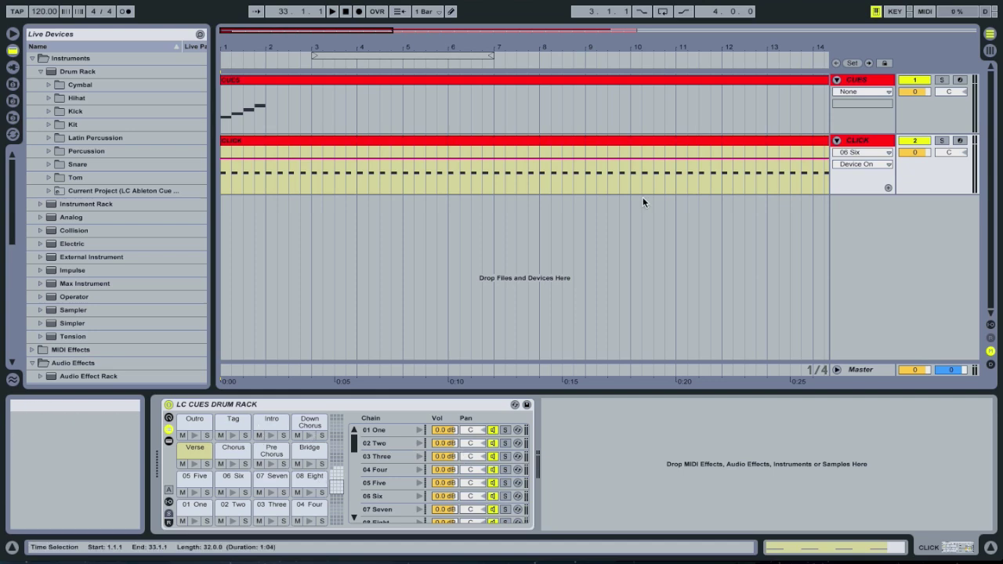
Show the CLICK clip's four-beat notes in Clip View and adjust the editor height.
{"action": "double_click", "coordinate": [588, 138]}
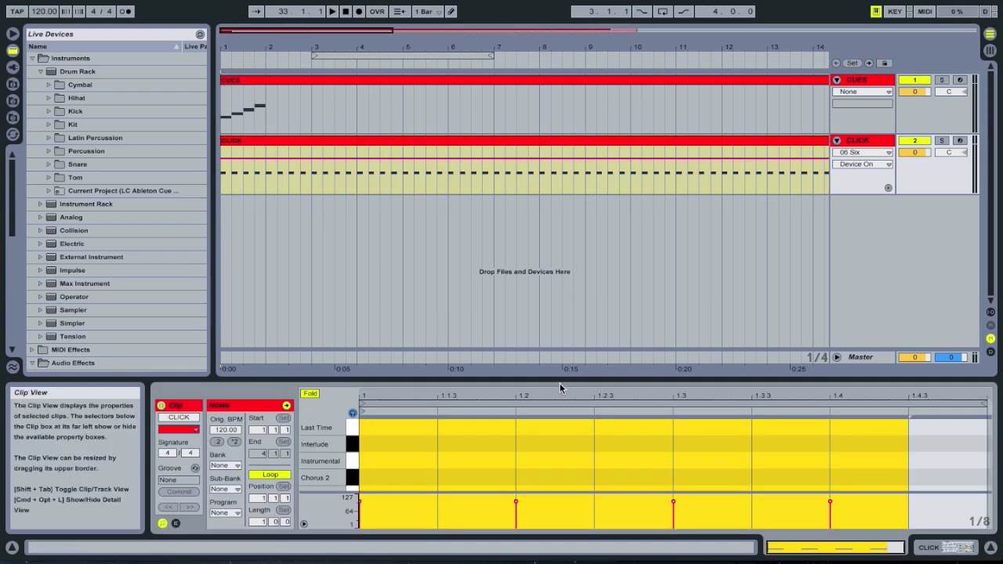
{"action": "left_click_drag", "start_coordinate": [556, 381], "coordinate": [550, 247]}
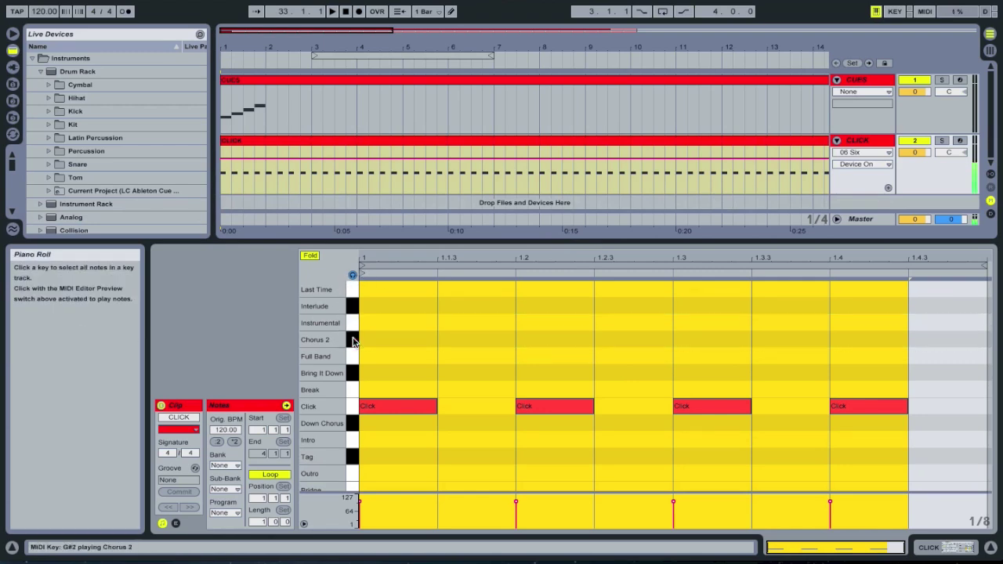
{"action": "left_click_drag", "start_coordinate": [432, 240], "coordinate": [453, 384]}
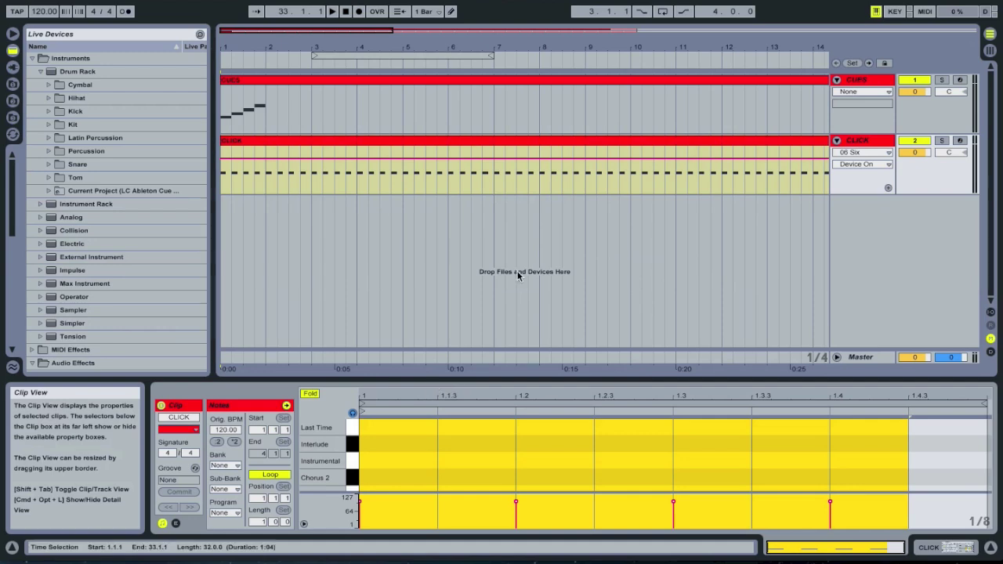
Save the CLICK track's LC CUES DRUM RACK as a Drum Rack preset, keeping its name.
{"action": "left_click", "coordinate": [857, 142]}
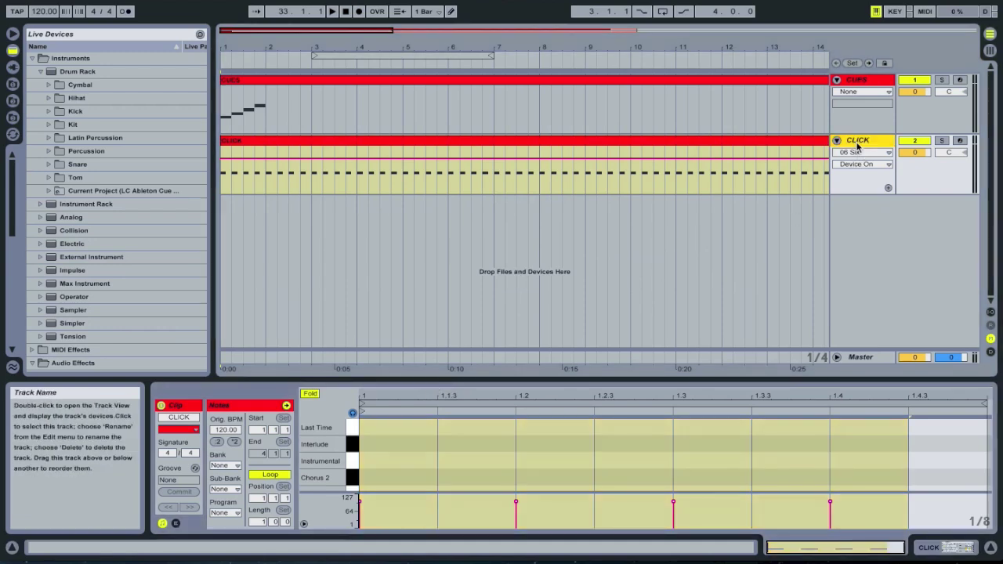
{"action": "left_click", "coordinate": [925, 548]}
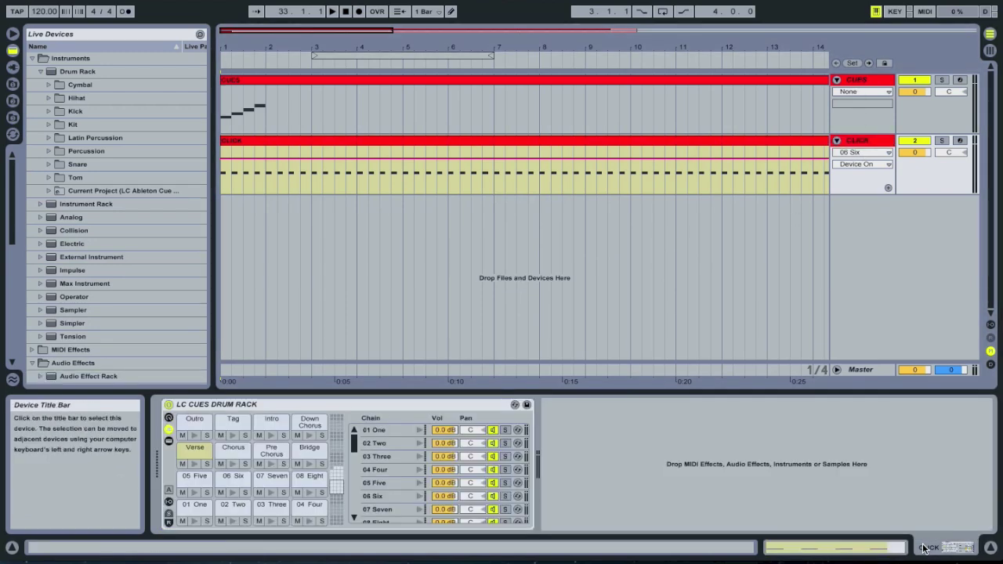
{"action": "left_click", "coordinate": [279, 404]}
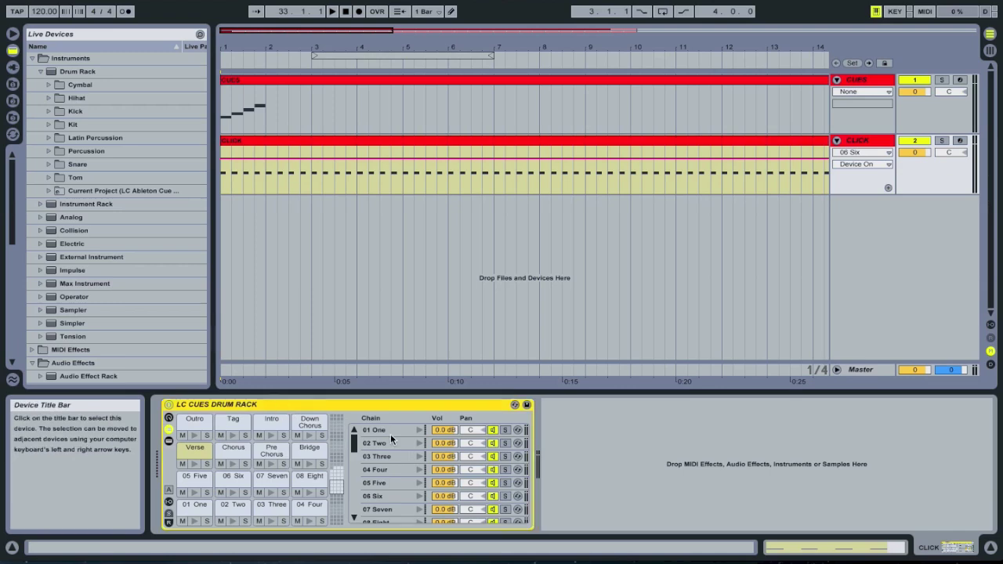
{"action": "left_click", "coordinate": [527, 407]}
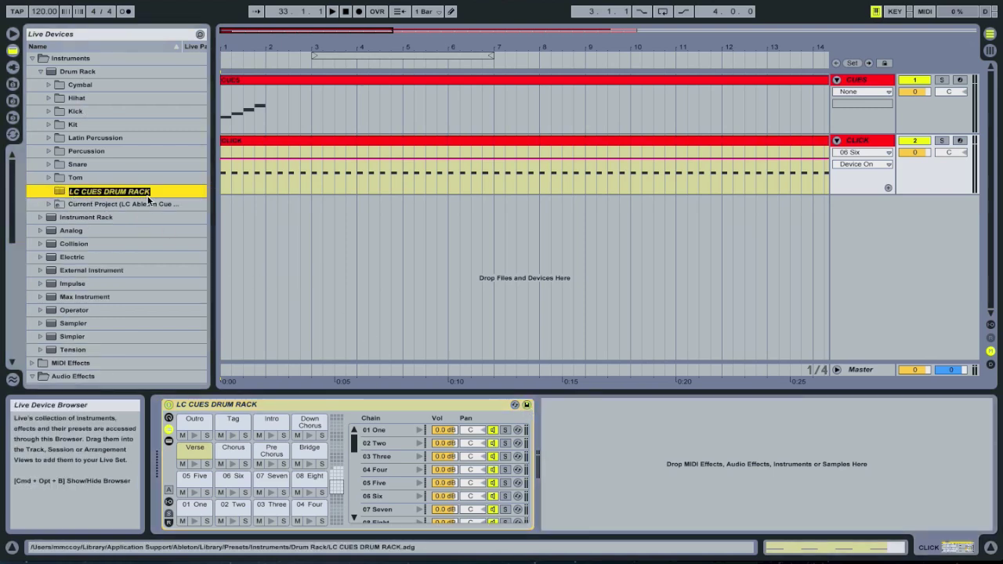
{"action": "key", "text": "Return"}
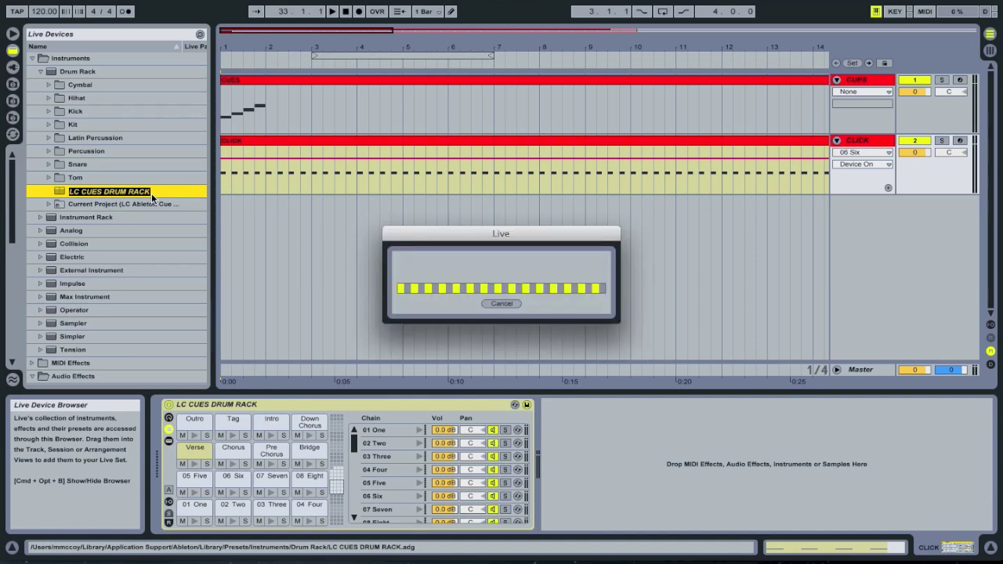